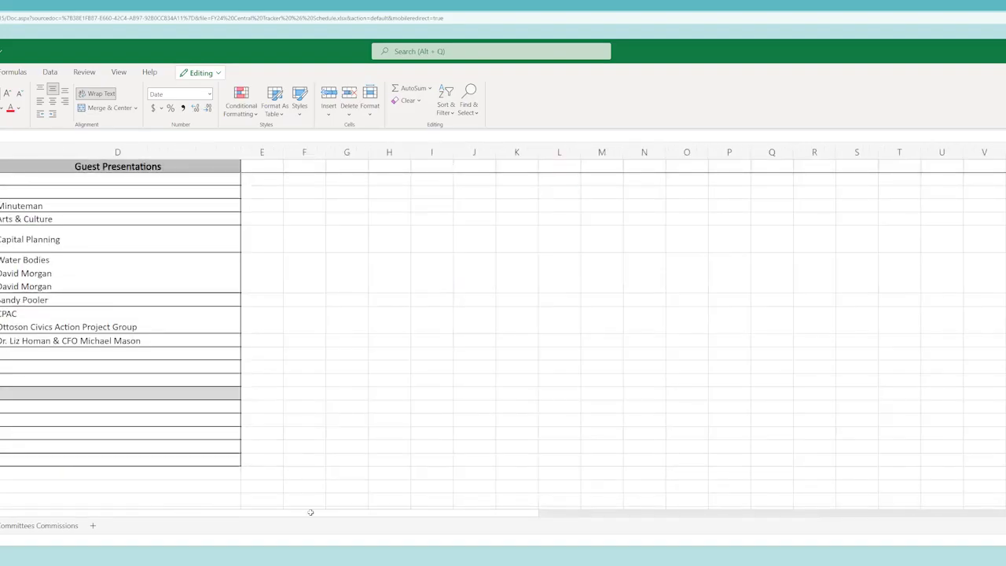
Review the 3/6/2023 Finance Committee meeting minutes in a maximized window, from the attendee table through the budget summary, conclusion and references.
{"action": "scroll", "coordinate": [235, 511], "scroll_direction": "left", "scroll_amount": 2}
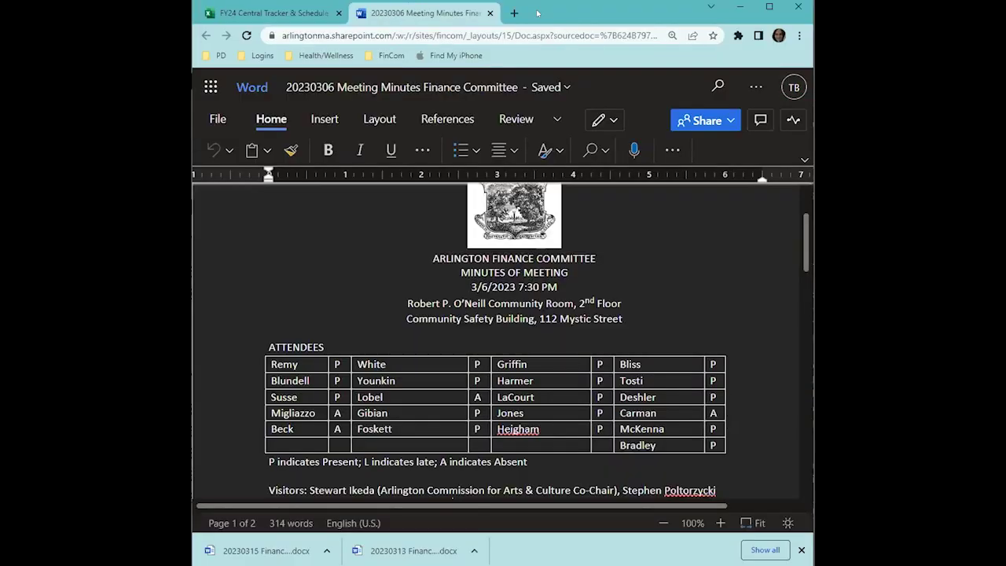
{"action": "double_click", "coordinate": [537, 13]}
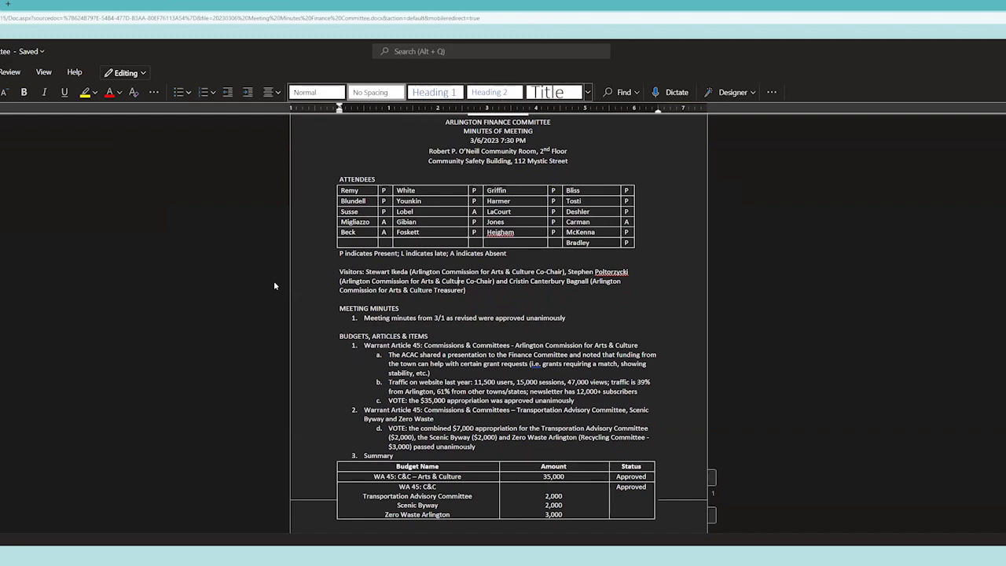
{"action": "scroll", "coordinate": [274, 286], "scroll_direction": "down", "scroll_amount": 1}
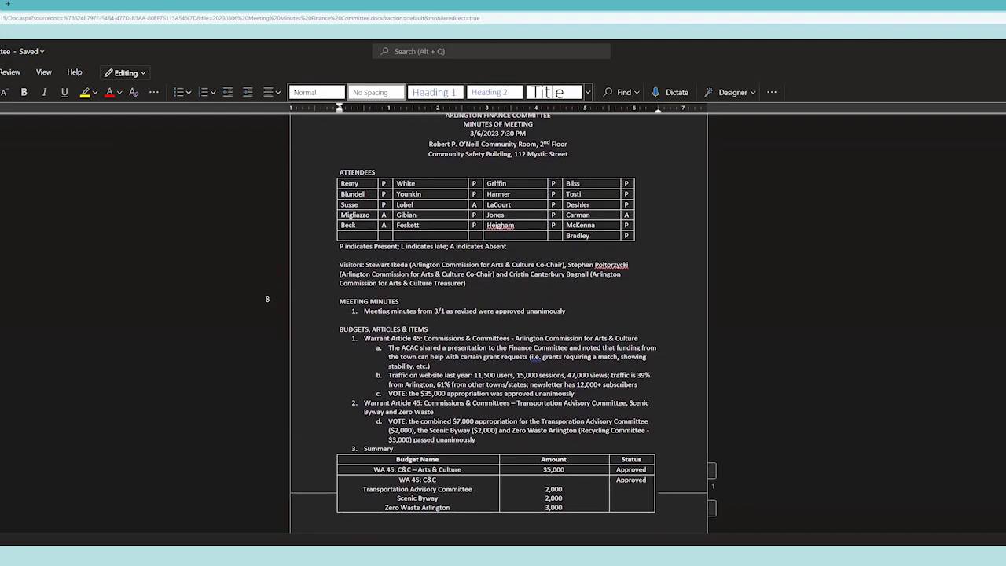
{"action": "scroll", "coordinate": [267, 298], "scroll_direction": "down", "scroll_amount": 2}
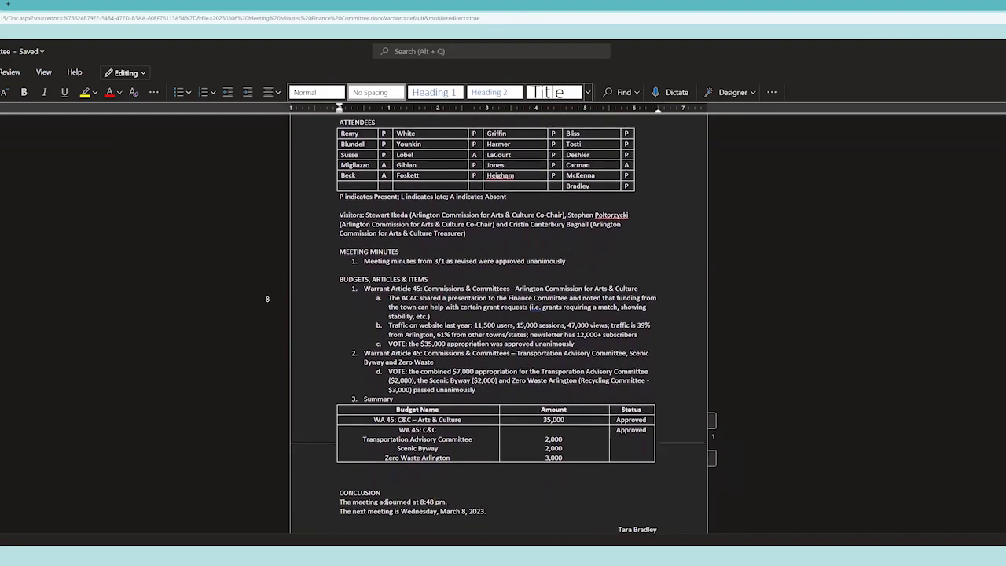
{"action": "scroll", "coordinate": [267, 299], "scroll_direction": "down", "scroll_amount": 2}
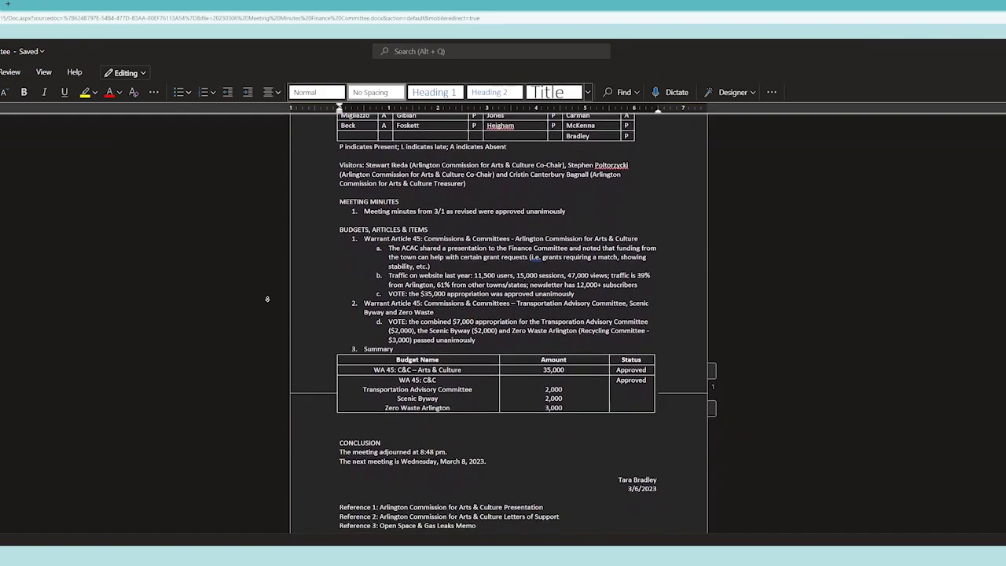
{"action": "scroll", "coordinate": [267, 276], "scroll_direction": "up", "scroll_amount": 1}
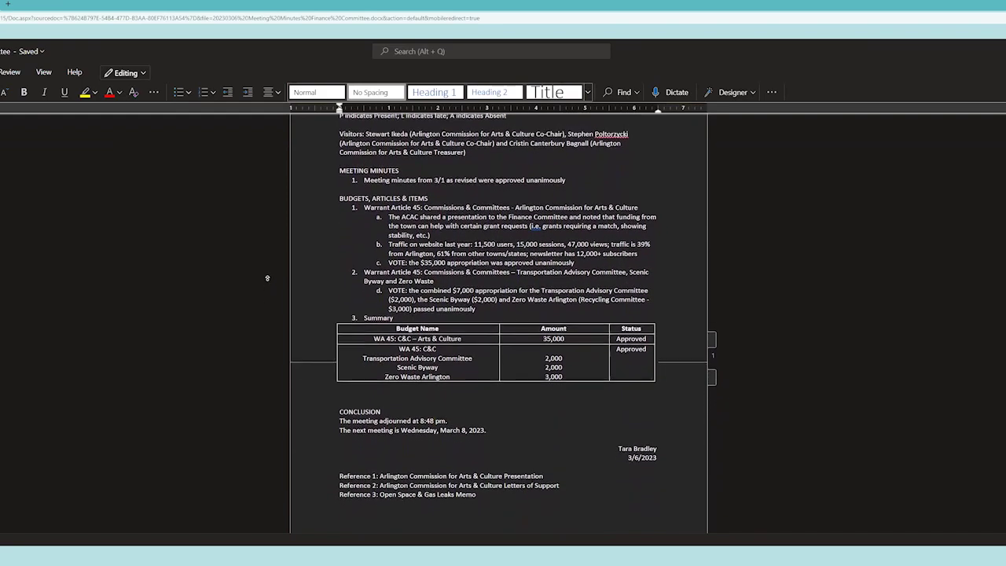
{"action": "scroll", "coordinate": [267, 277], "scroll_direction": "up", "scroll_amount": 3}
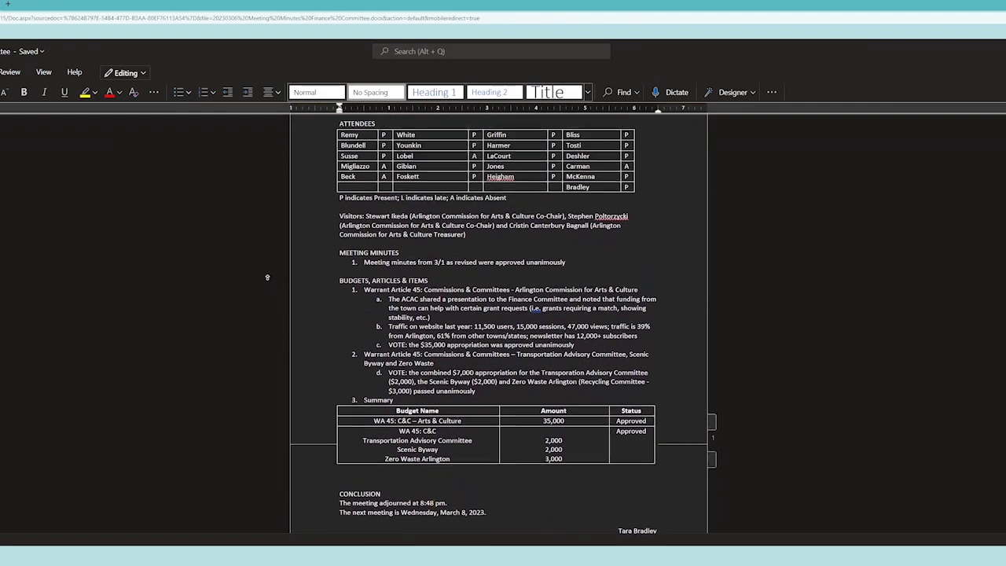
{"action": "scroll", "coordinate": [267, 276], "scroll_direction": "up", "scroll_amount": 1}
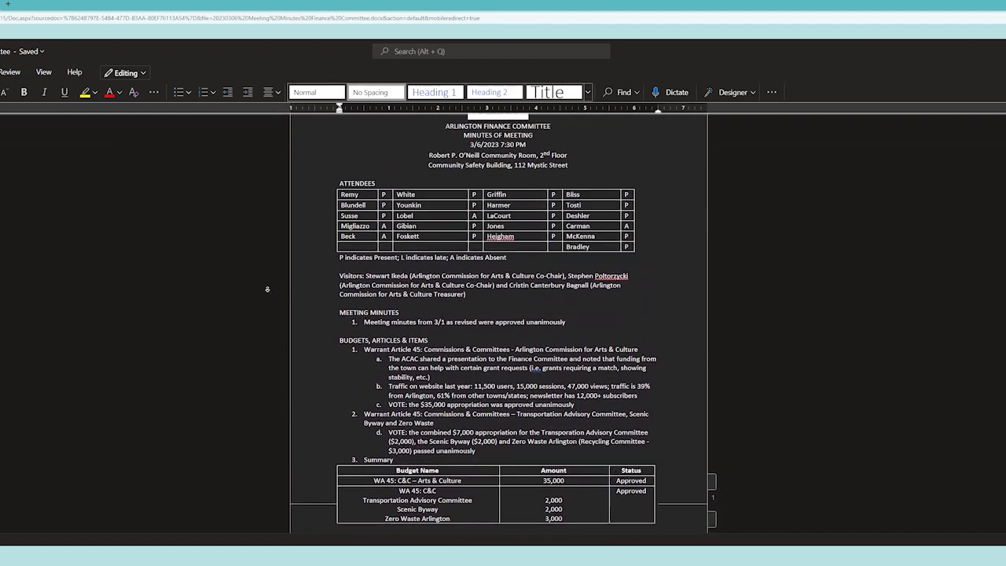
{"action": "scroll", "coordinate": [267, 293], "scroll_direction": "down", "scroll_amount": 1}
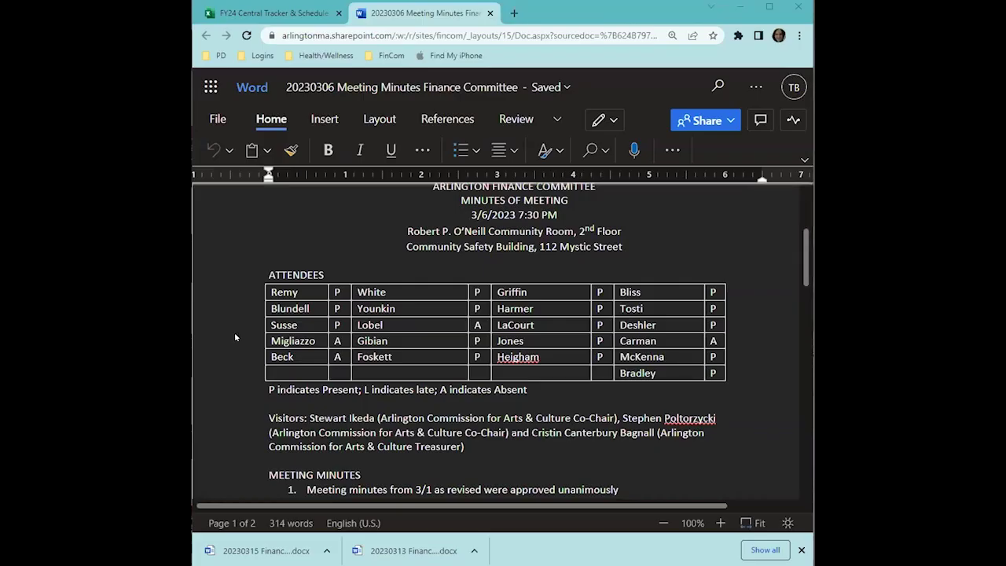
{"action": "left_click", "coordinate": [267, 292]}
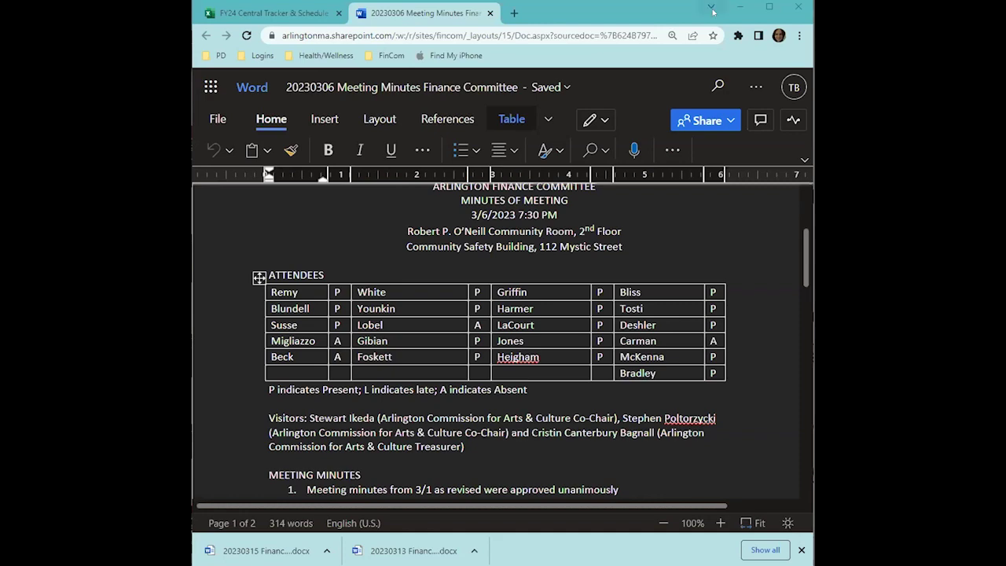
Switch to the FY24 Central Tracker & Schedule workbook, enlarge its window, select the 3/13/2023 meeting row and dismiss the downloads bar.
{"action": "left_click", "coordinate": [289, 11]}
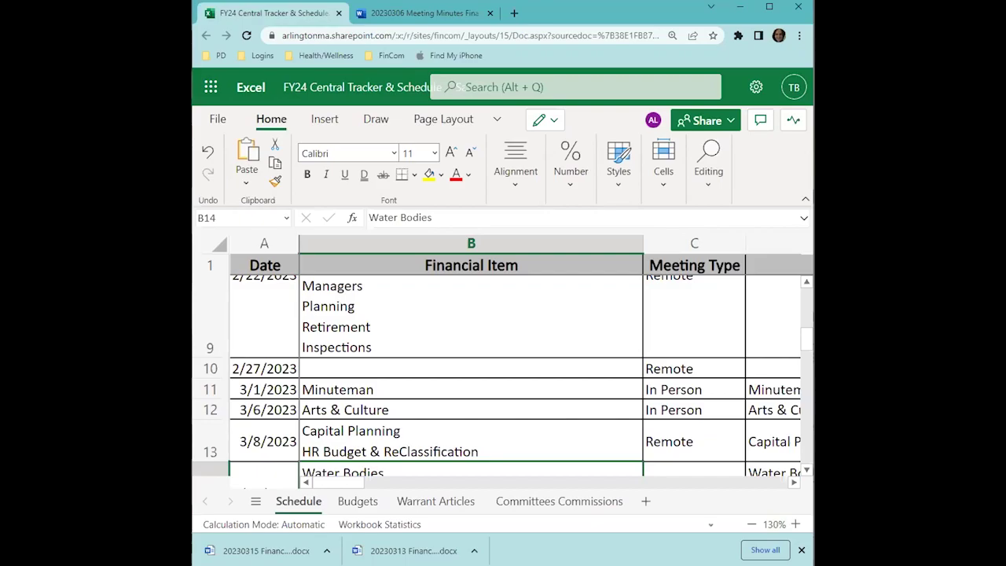
{"action": "key", "text": "super+Up"}
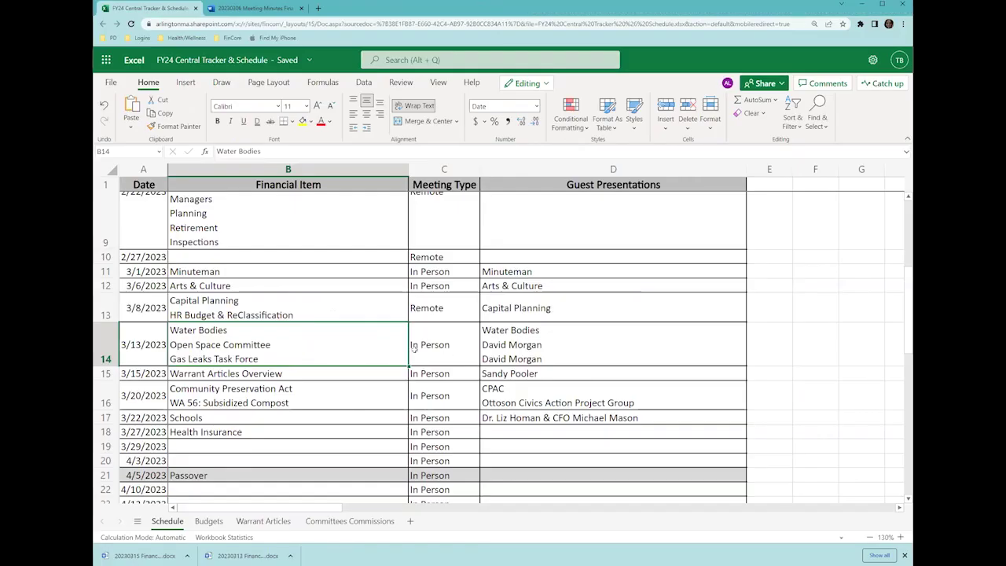
{"action": "left_click", "coordinate": [102, 349]}
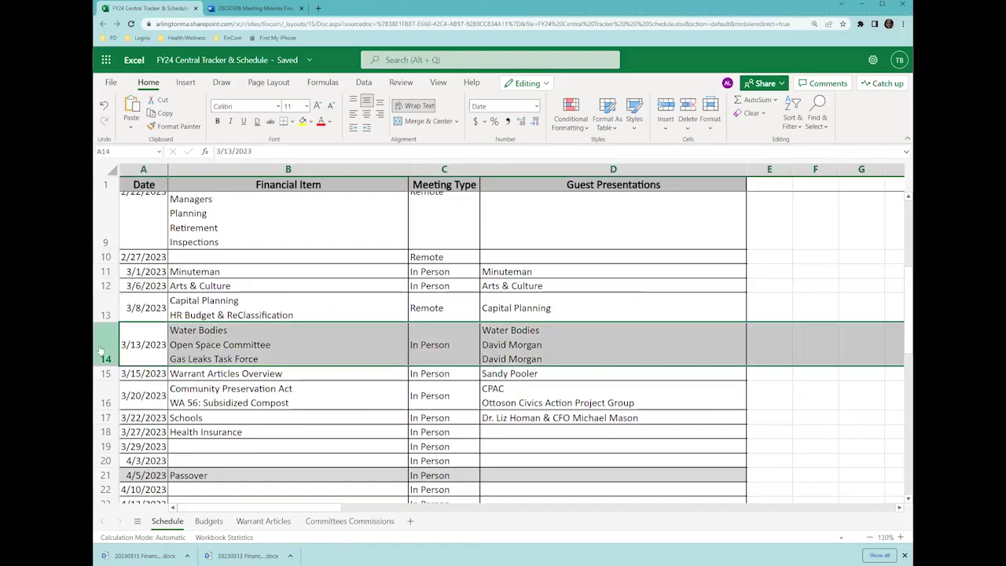
{"action": "left_click", "coordinate": [903, 556]}
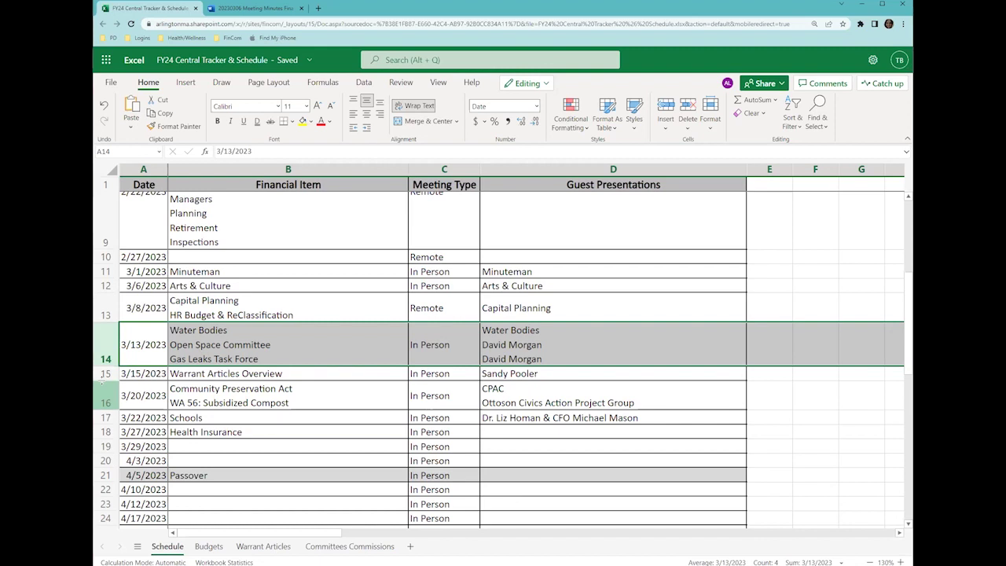
Add "Human Resources" as a new line below Gas Leaks Task Force in the financial items for 3/13/2023.
{"action": "double_click", "coordinate": [273, 357]}
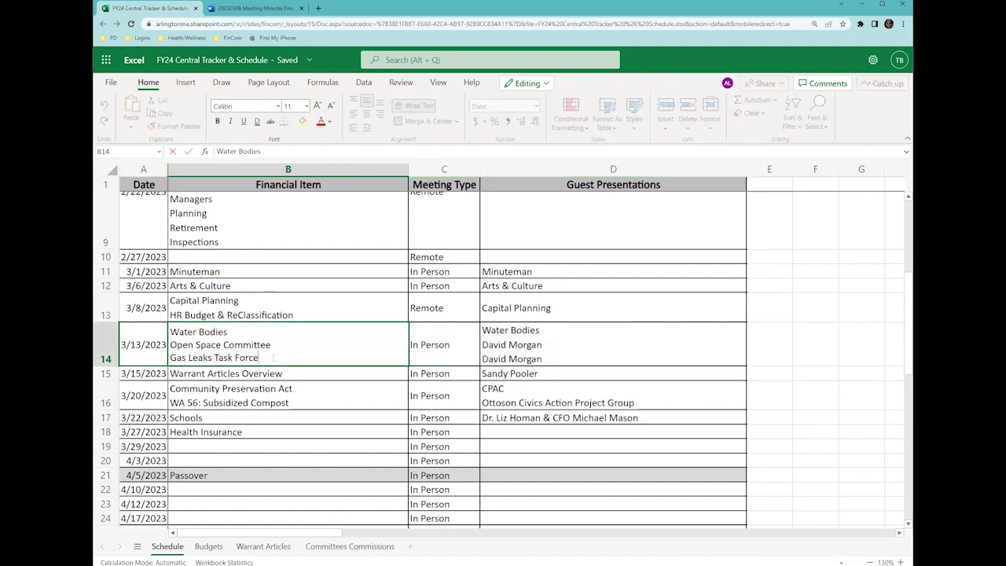
{"action": "key", "text": "alt+Return"}
{"action": "type", "text": "Huaman"}
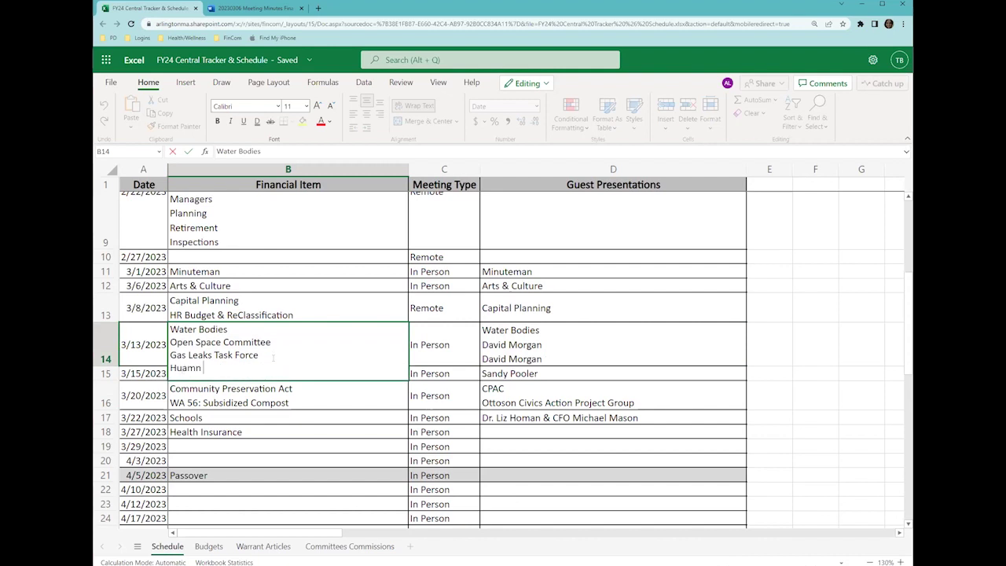
{"action": "key", "text": "BackSpace"}
{"action": "key", "text": "BackSpace"}
{"action": "key", "text": "BackSpace"}
{"action": "key", "text": "BackSpace"}
{"action": "type", "text": "man Resources"}
{"action": "left_click", "coordinate": [365, 417]}
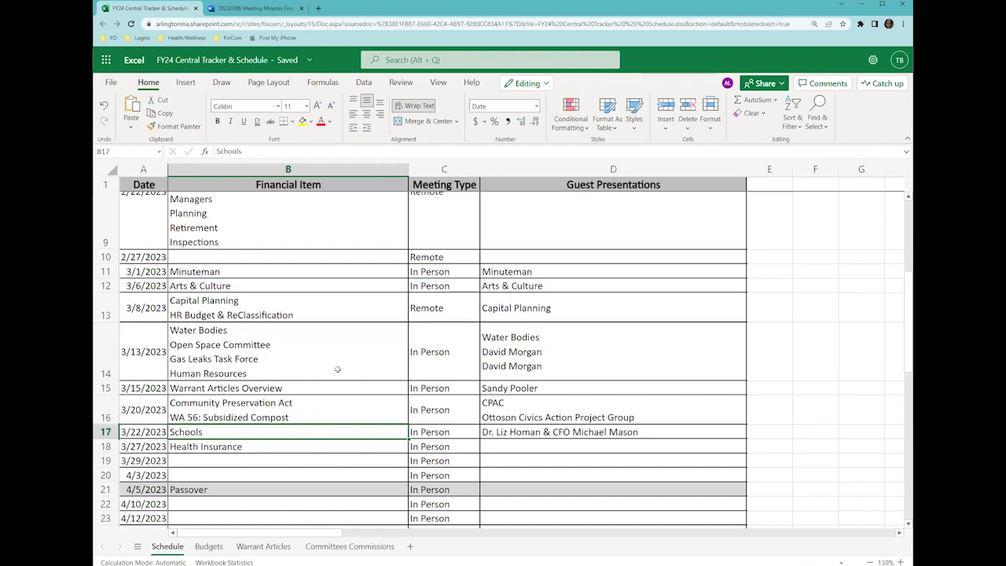
Extend the last 3/13/2023 financial item to "Human Resources & Reclassification(?)", and select the 3/13/2023 and 3/15/2023 rows in turn.
{"action": "double_click", "coordinate": [337, 369]}
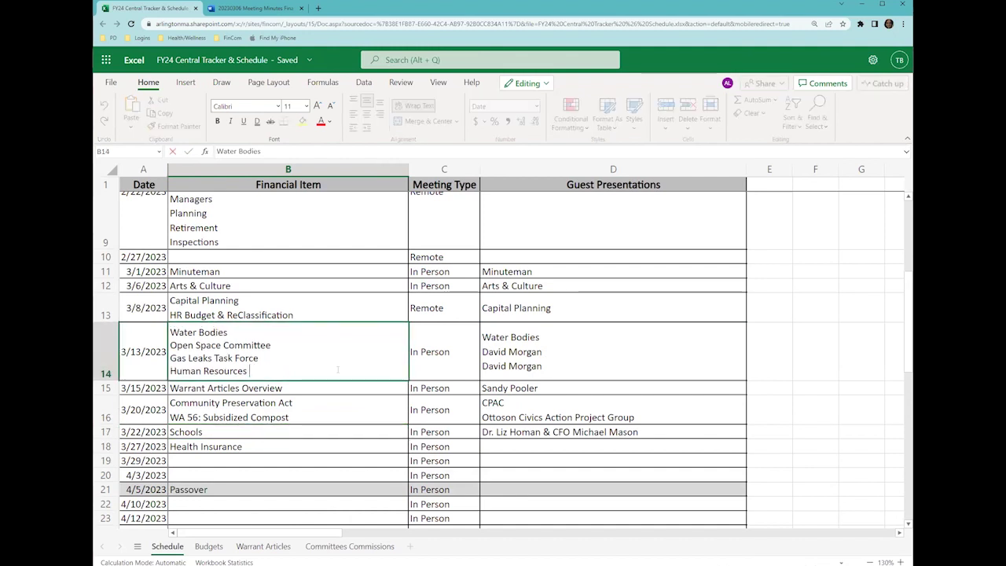
{"action": "type", "text": "& Reclassification(?)"}
{"action": "left_click", "coordinate": [336, 403]}
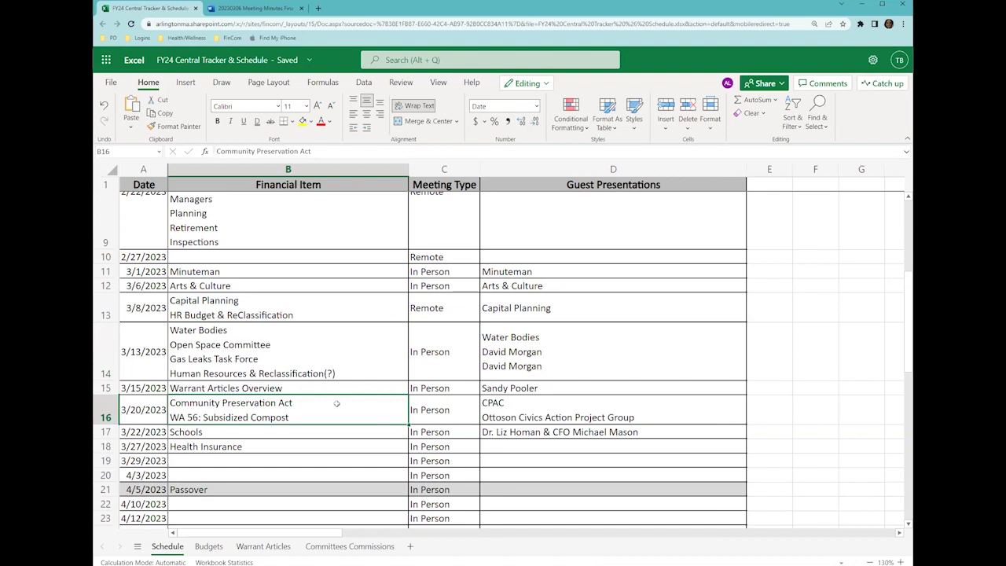
{"action": "left_click", "coordinate": [96, 358]}
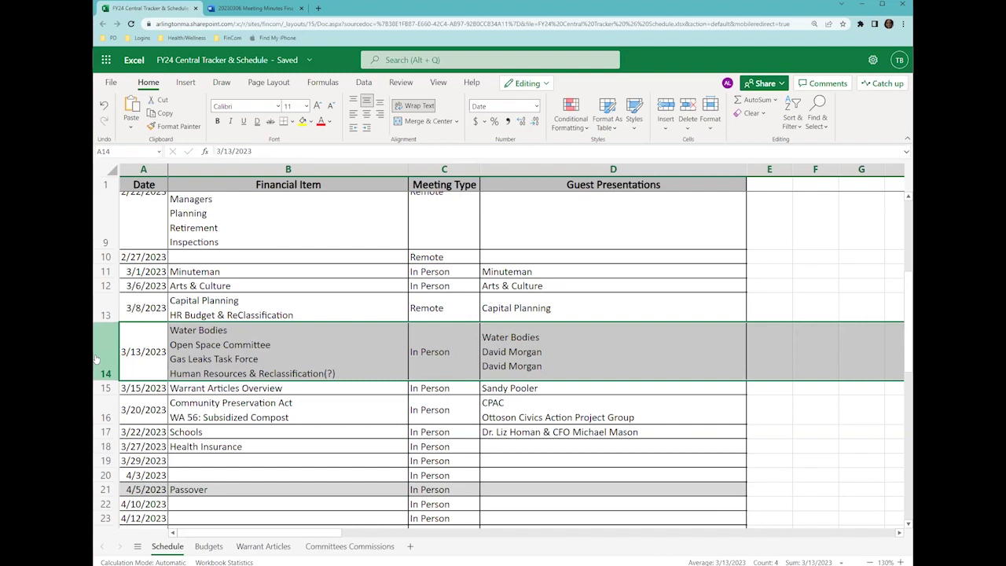
{"action": "left_click", "coordinate": [106, 388]}
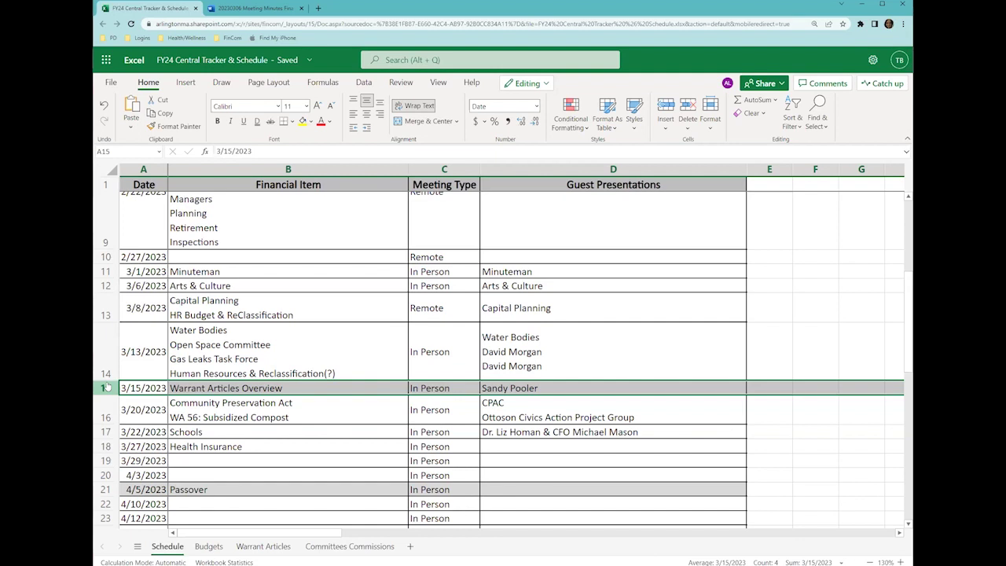
Prefix the 3/20/2023 financial items with start times: 7:30pm for Community Preservation Act and 8:30pm for WA 56: Subsidized Compost.
{"action": "double_click", "coordinate": [168, 404]}
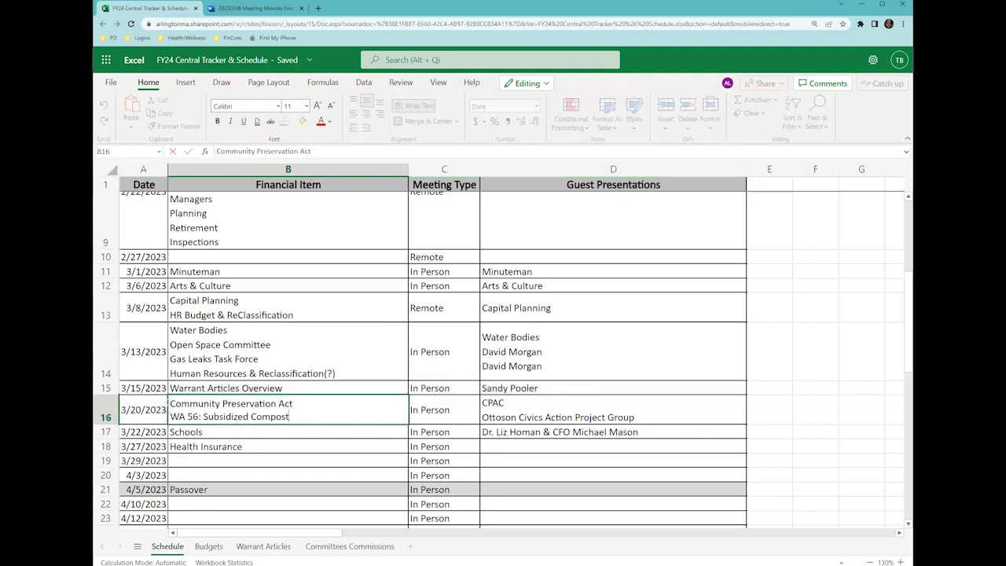
{"action": "type", "text": "7:30pm"}
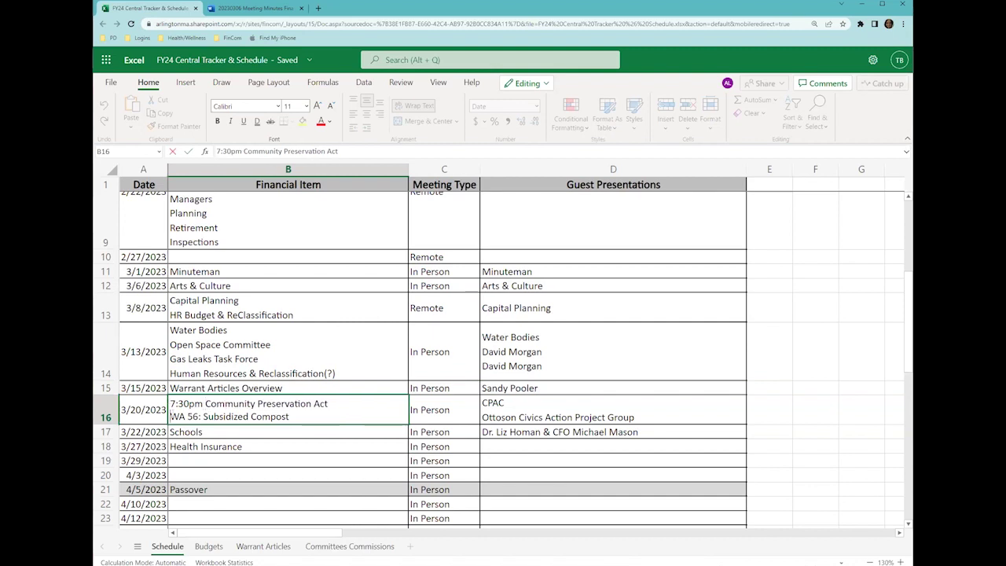
{"action": "left_click", "coordinate": [170, 416]}
{"action": "type", "text": "8:30pm"}
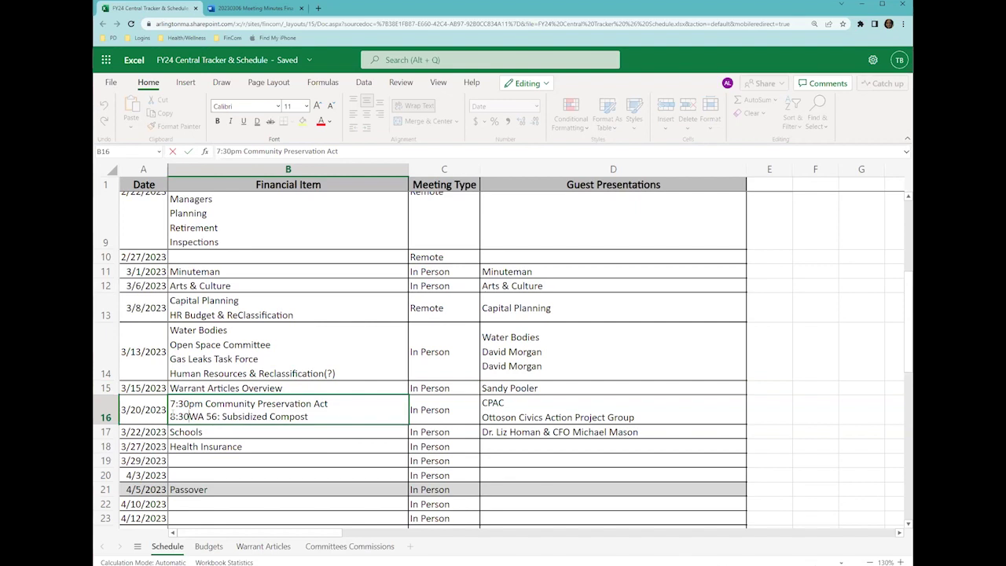
{"action": "left_click", "coordinate": [235, 458]}
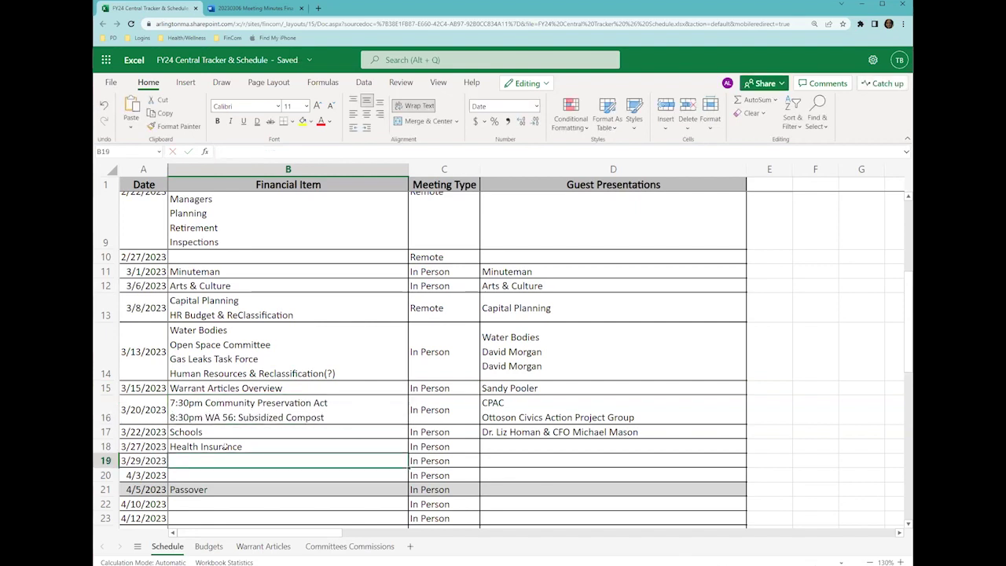
Select the 3/20/2023 meeting row and the 3/22/2023 Schools row in turn to review their entries.
{"action": "left_click", "coordinate": [115, 404]}
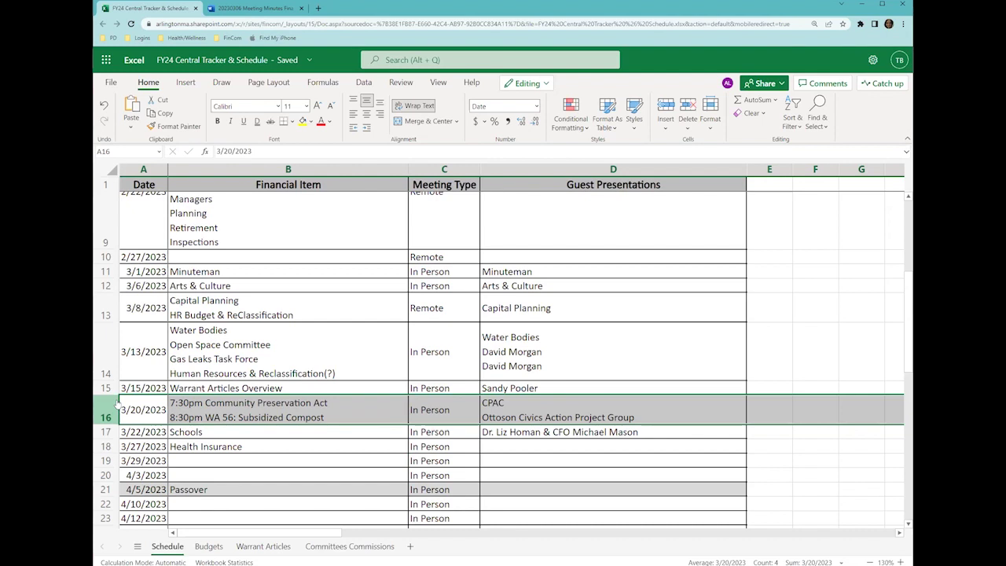
{"action": "left_click", "coordinate": [108, 433]}
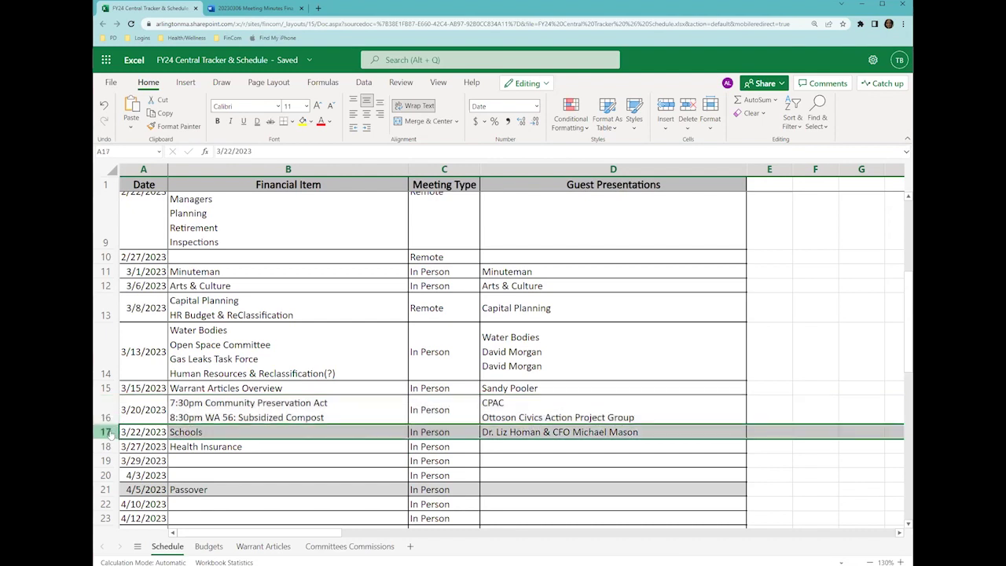